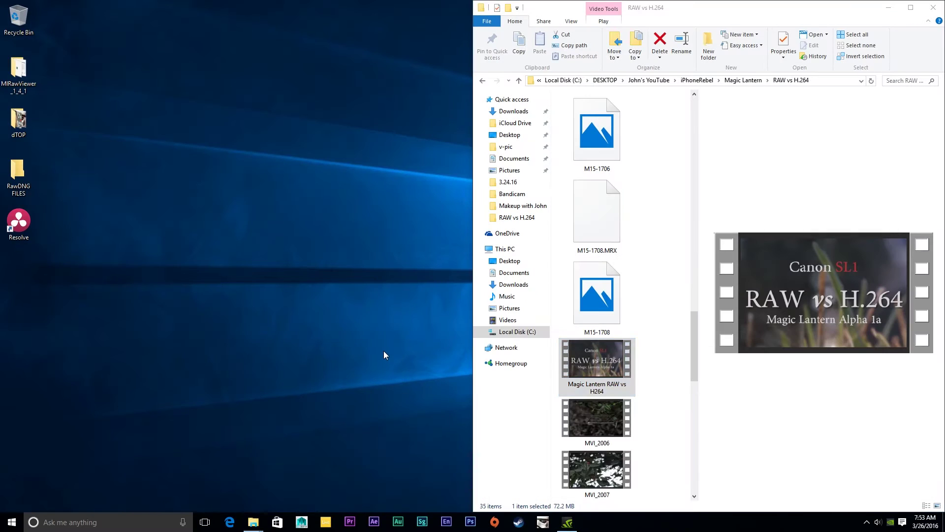
# Step: Search Google for mlrawviewer in a maximized Edge window and open its Bitbucket downloads page
pyautogui.click(229, 522)
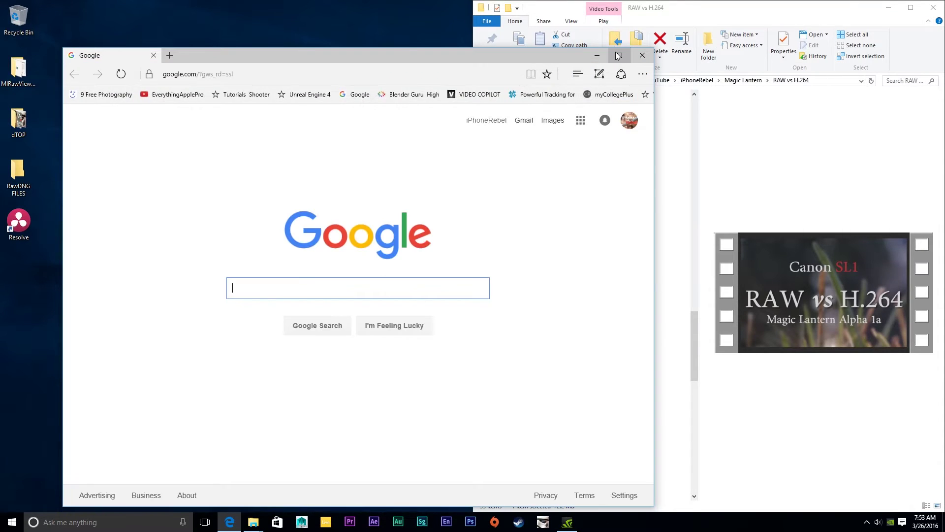
pyautogui.click(619, 50)
pyautogui.write('M')
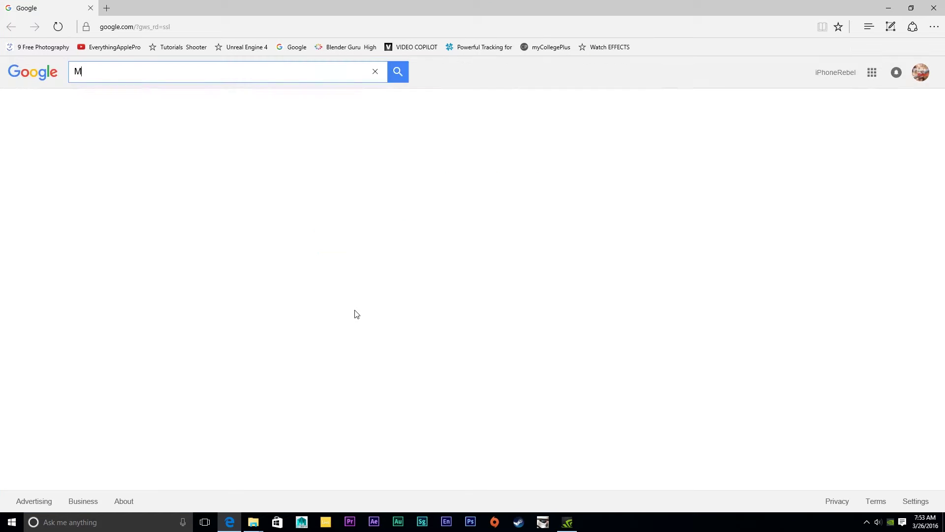
pyautogui.write('Lraw')
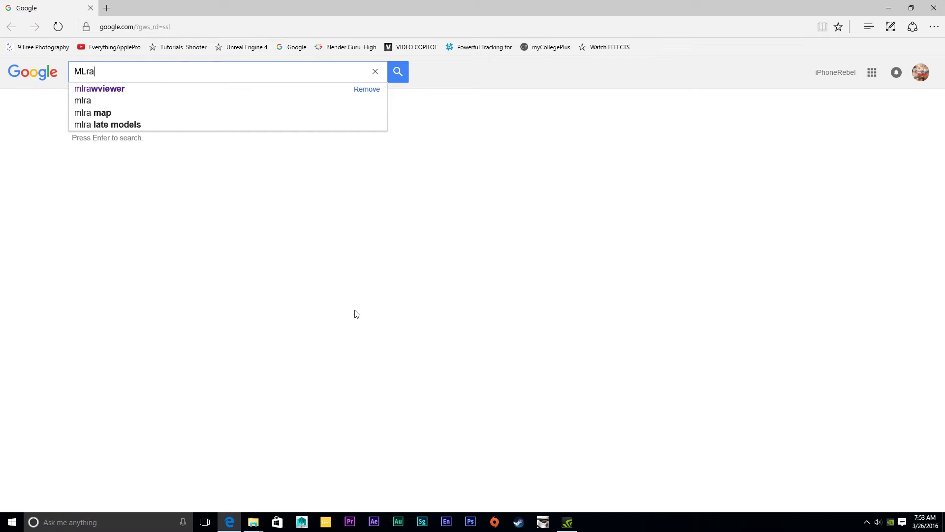
pyautogui.click(156, 87)
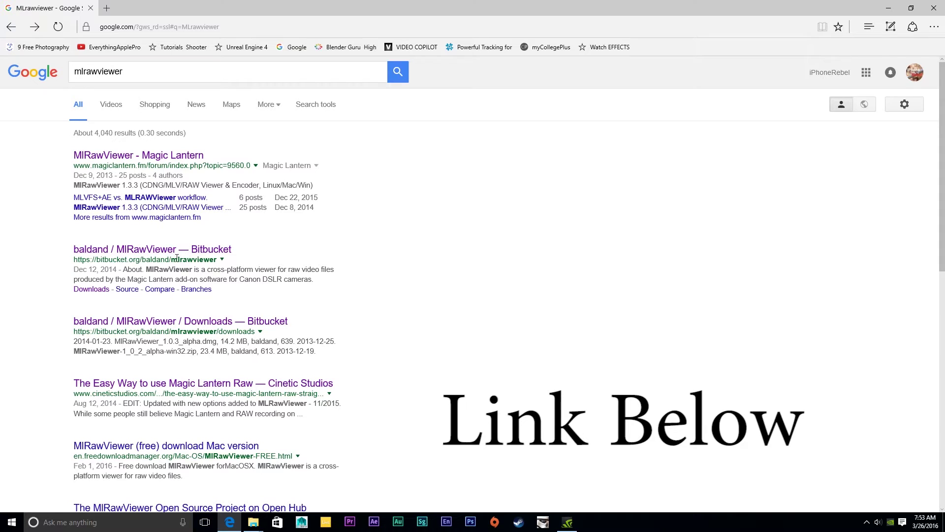
pyautogui.click(172, 323)
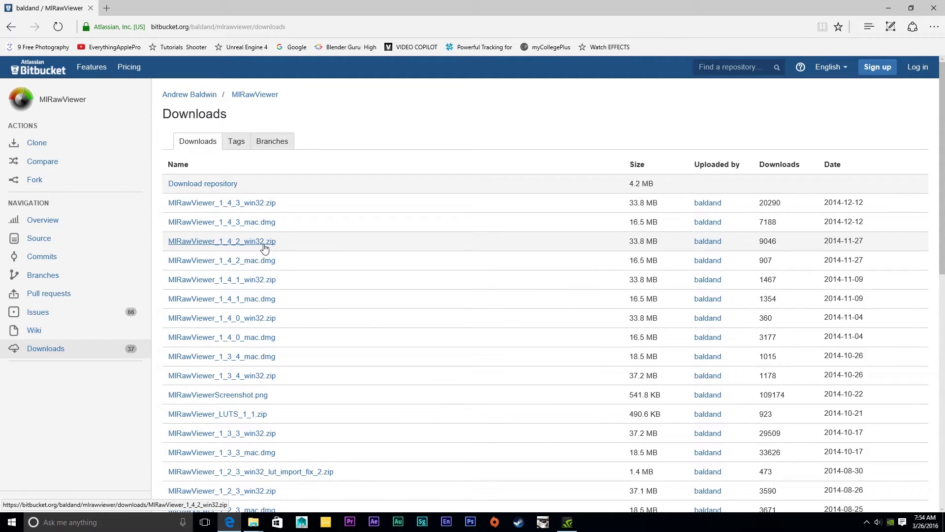
# Step: Start downloading MLRawViewer_1_4_2_win32.zip, cancel the download, and close Edge
pyautogui.click(265, 242)
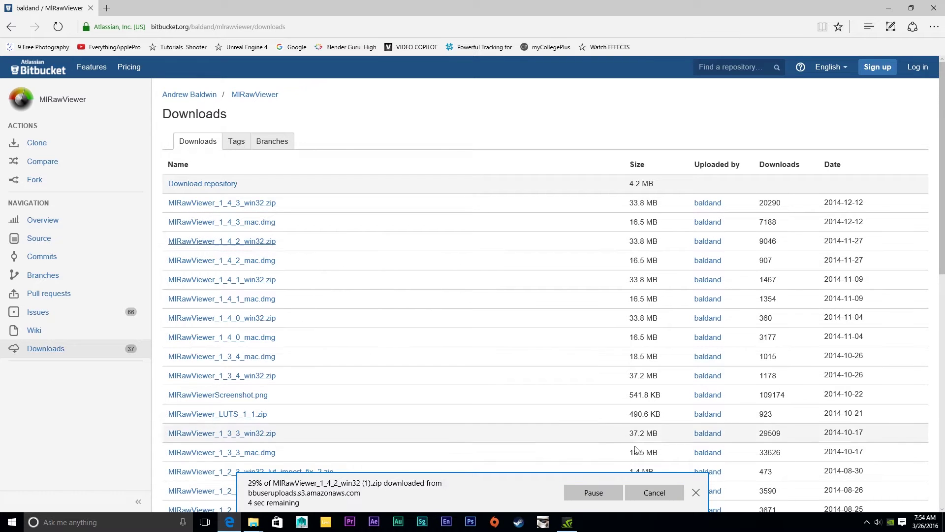
pyautogui.click(655, 499)
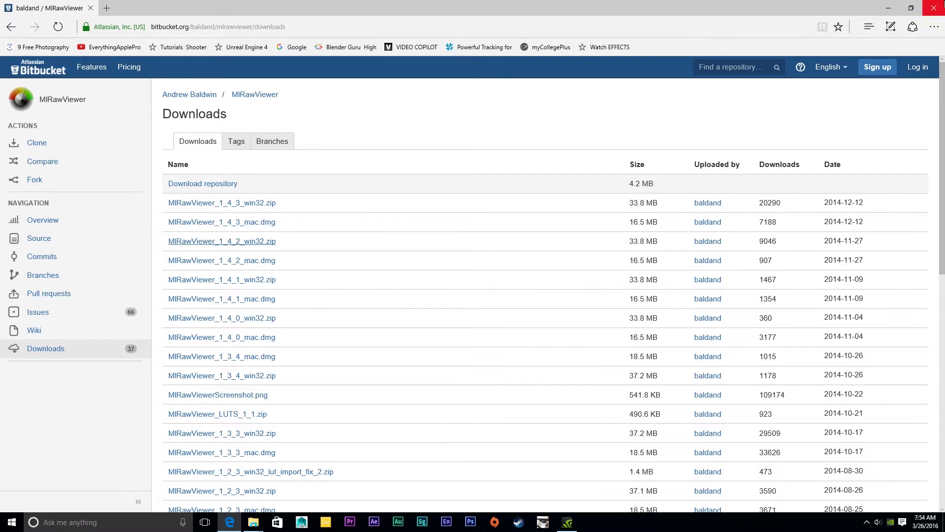
pyautogui.click(934, 8)
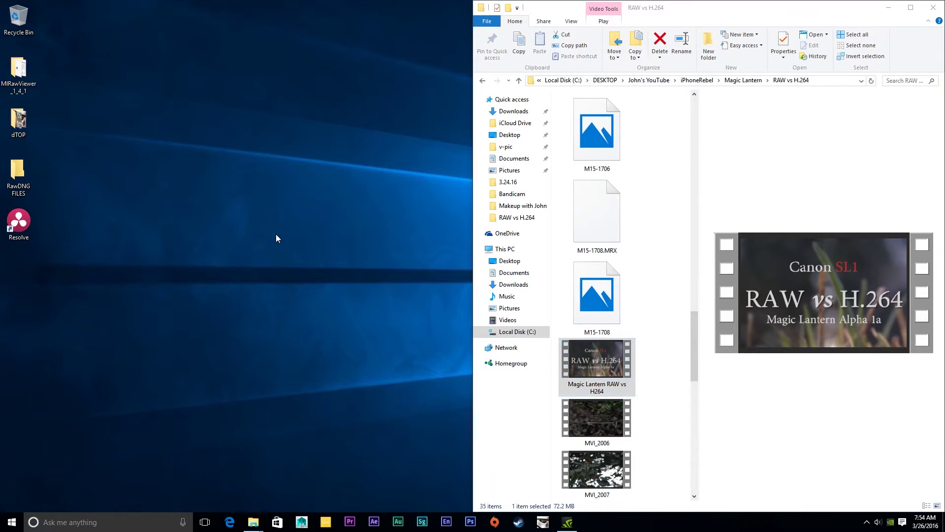
# Step: Snap the MIRawViewer_1_4_1 folder to the left half and the RAW vs H.264 folder to the right
pyautogui.doubleClick(14, 63)
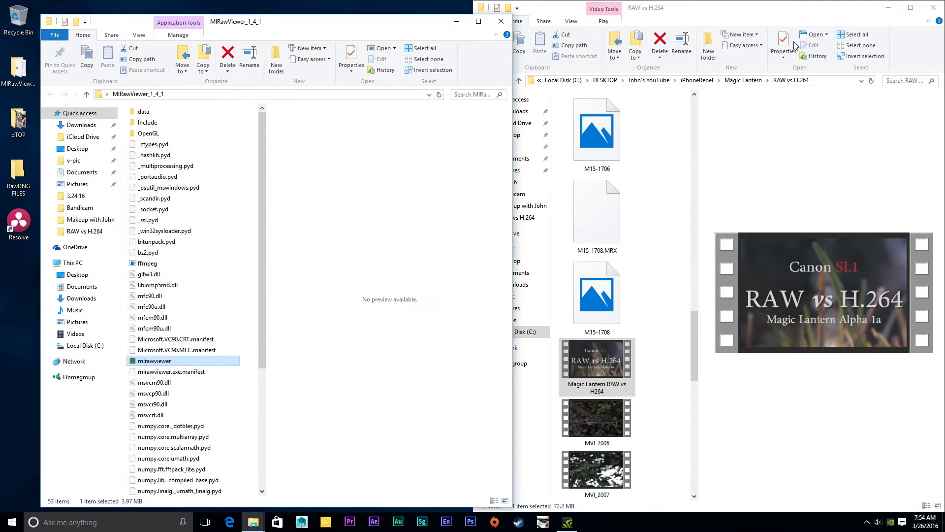
pyautogui.scroll(5, 647, 156)
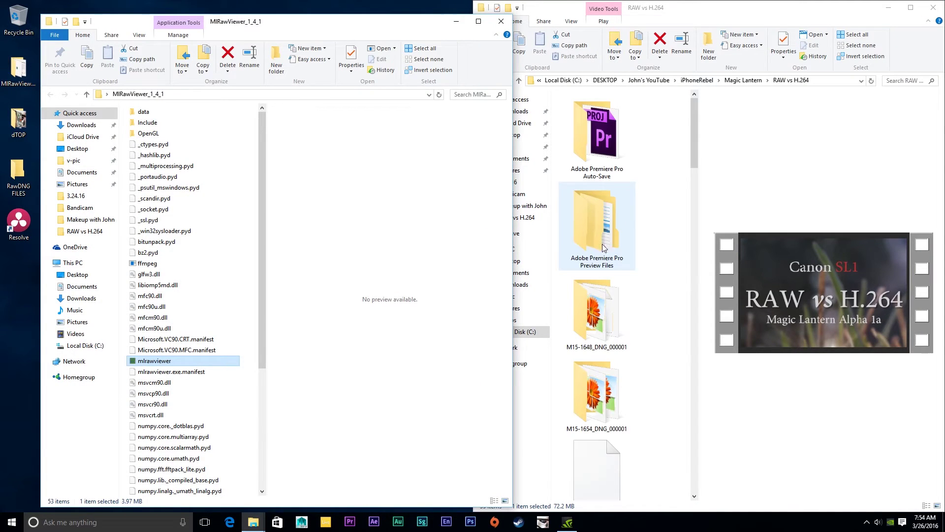
pyautogui.click(888, 8)
pyautogui.click(478, 21)
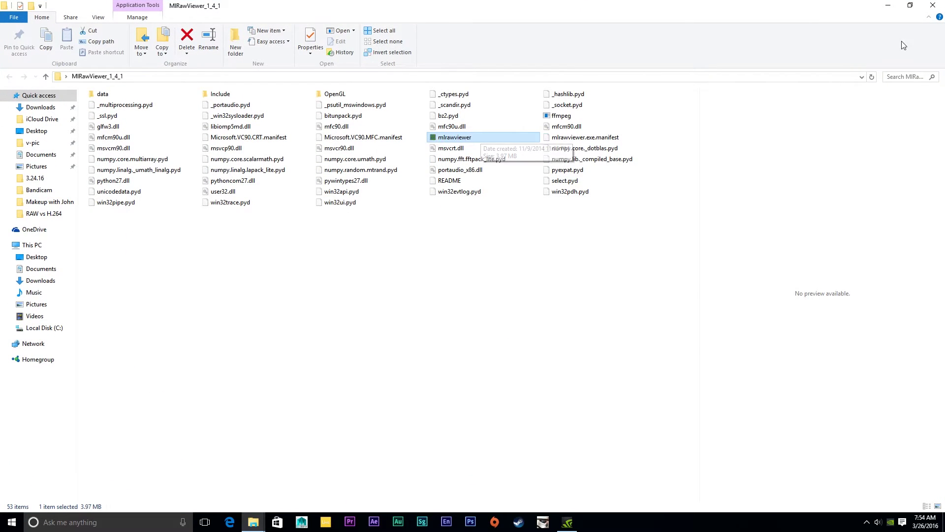
pyautogui.press('super+Left')
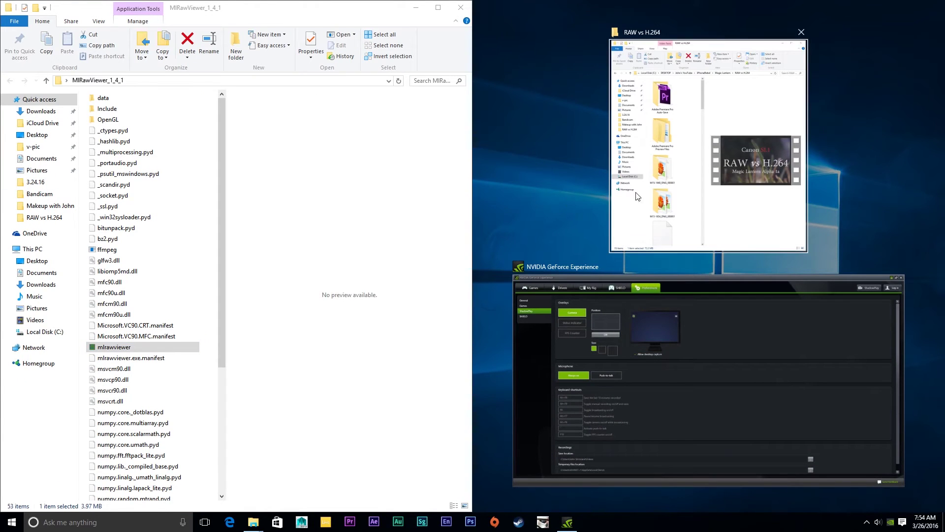
pyautogui.click(696, 190)
# Step: Drag the M15-1651 RAW clip onto mlrawviewer.exe to open it
pyautogui.scroll(-4, 622, 315)
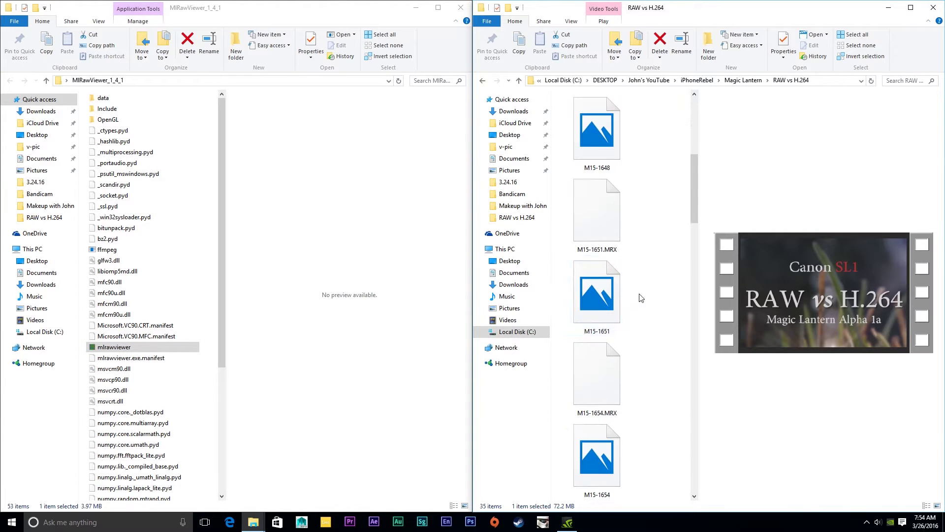
pyautogui.click(599, 310)
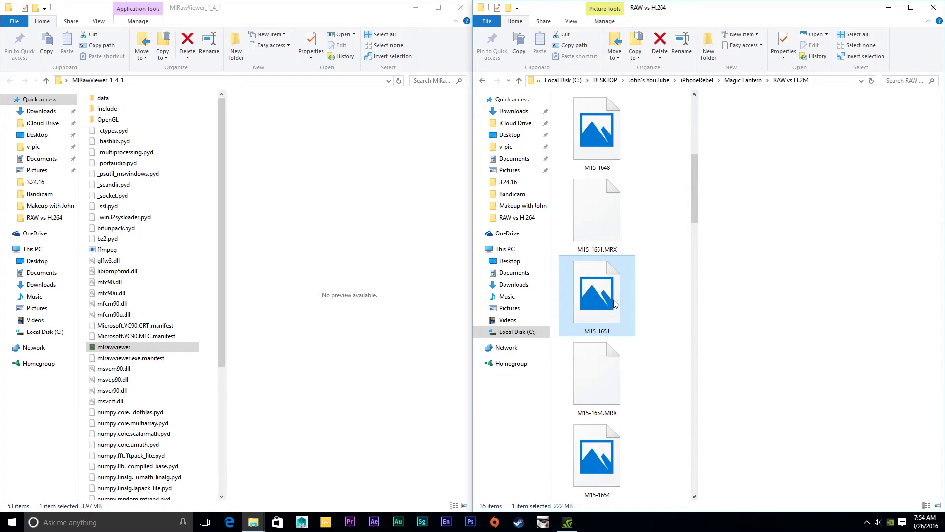
pyautogui.moveTo(614, 305); pyautogui.dragTo(109, 350)
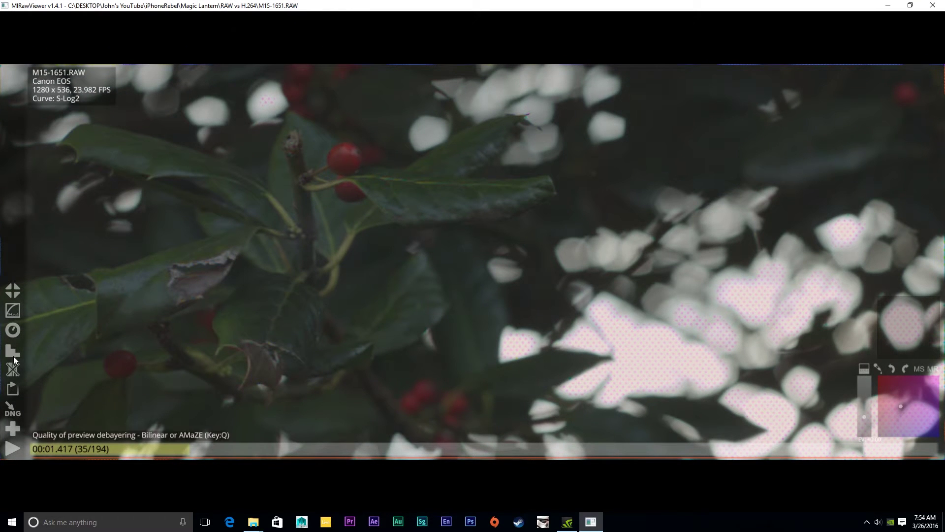
# Step: Play the M15-1651 clip, pause it at frame 90 of 194, and set the export format to DNG
pyautogui.click(13, 450)
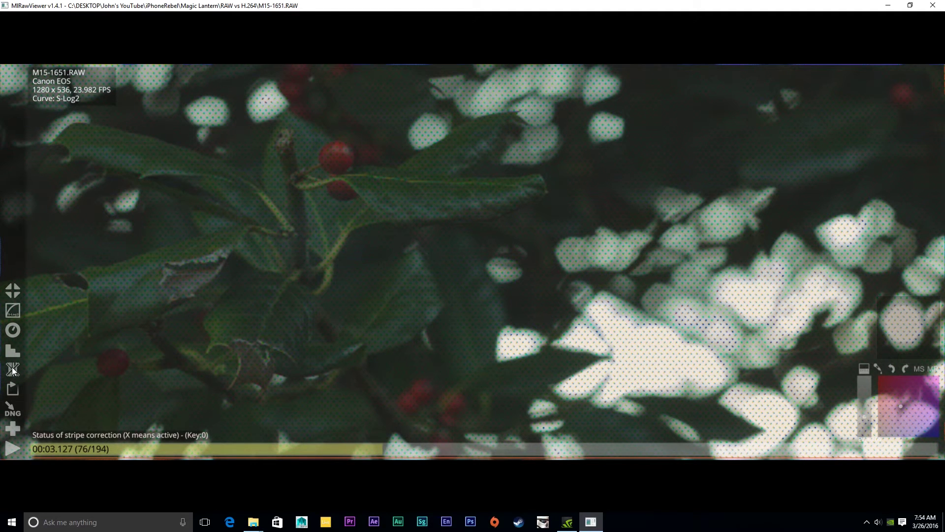
pyautogui.click(12, 448)
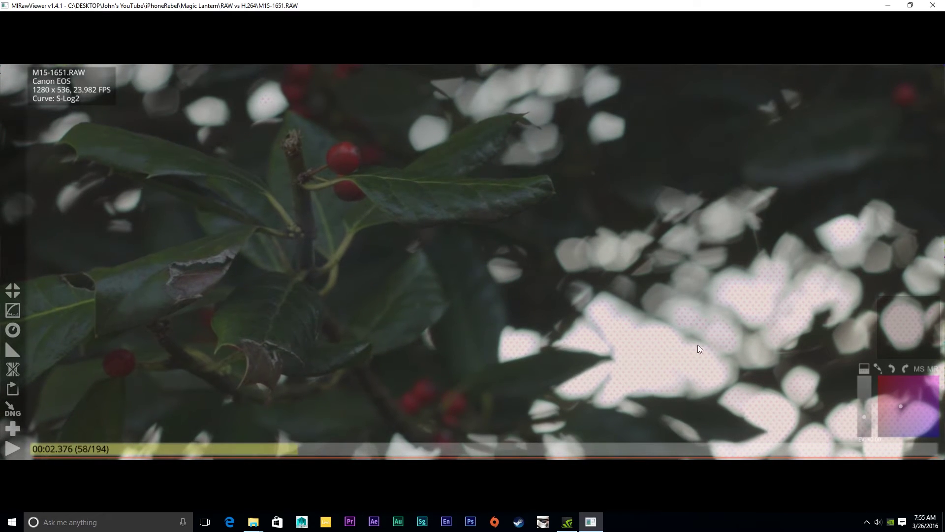
pyautogui.click(13, 448)
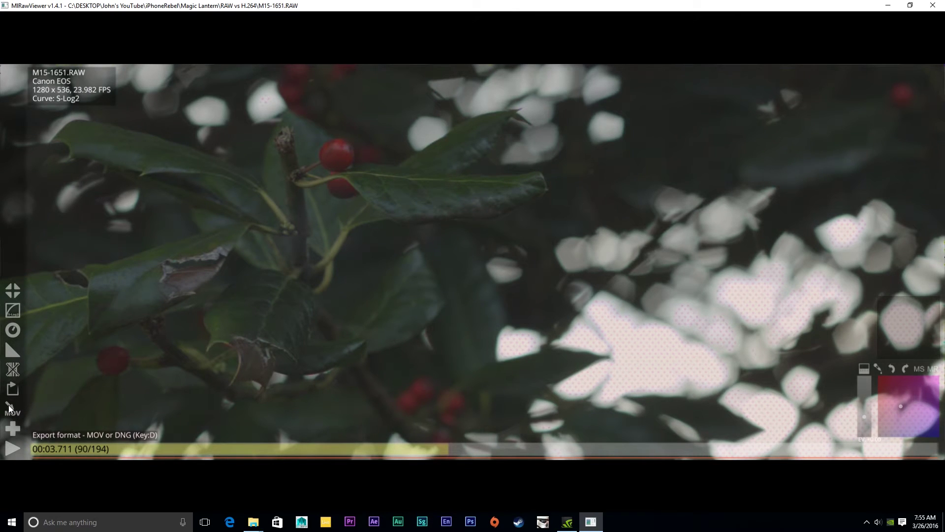
pyautogui.click(9, 408)
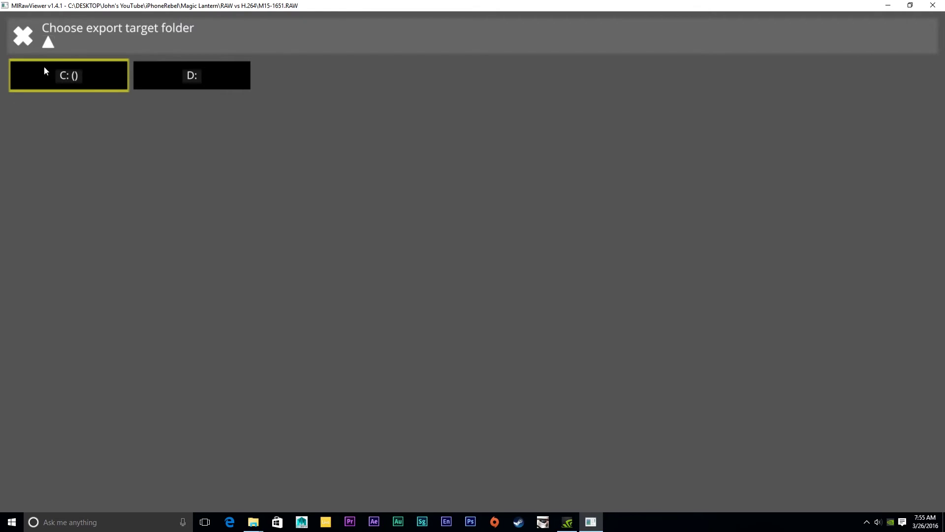
# Step: Confirm the export folder and start exporting M15-1651 as a DNG frame sequence
pyautogui.click(21, 36)
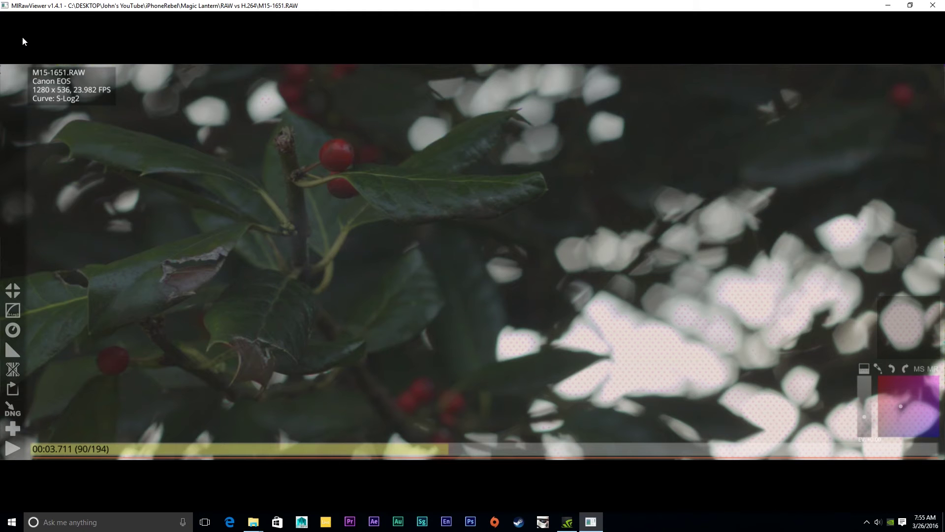
pyautogui.click(14, 431)
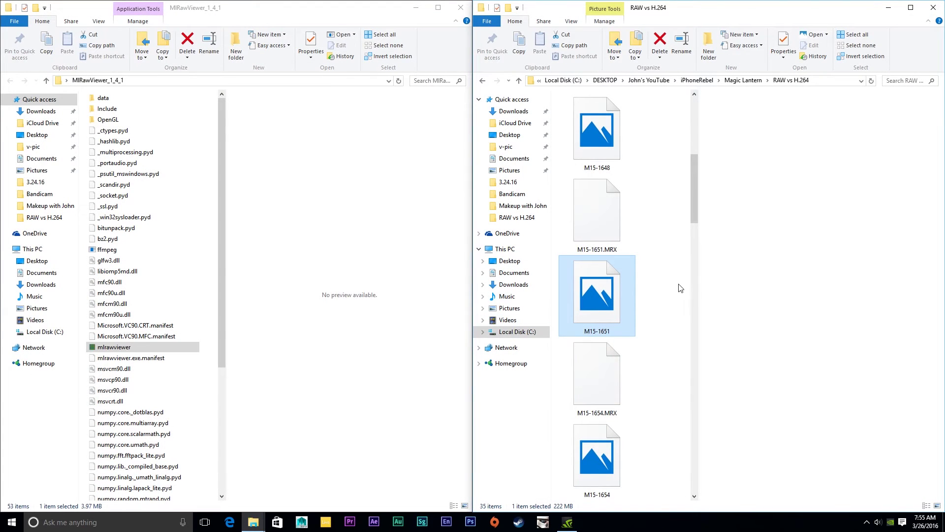
pyautogui.scroll(5, 679, 288)
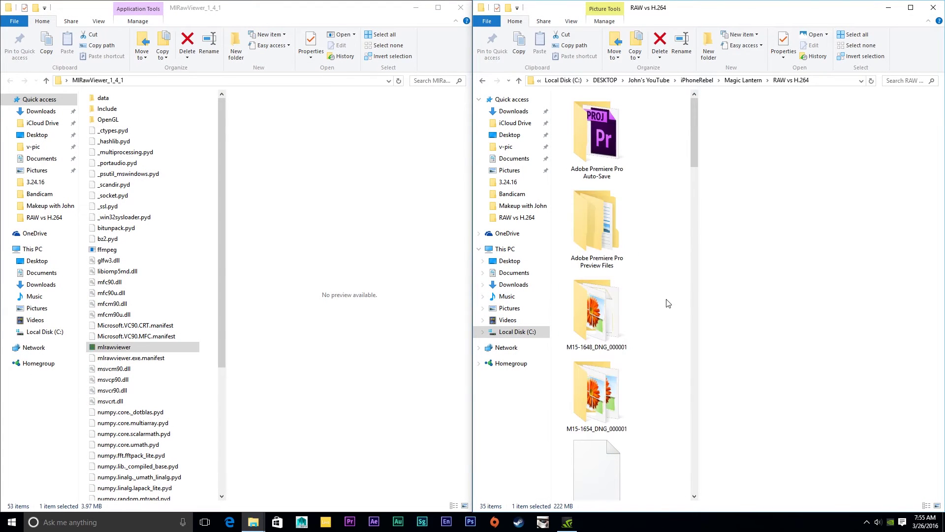
# Step: Select the M15-1654_DNG_000001 folder, minimise both Explorer windows, and launch DaVinci Resolve
pyautogui.click(618, 377)
pyautogui.click(416, 8)
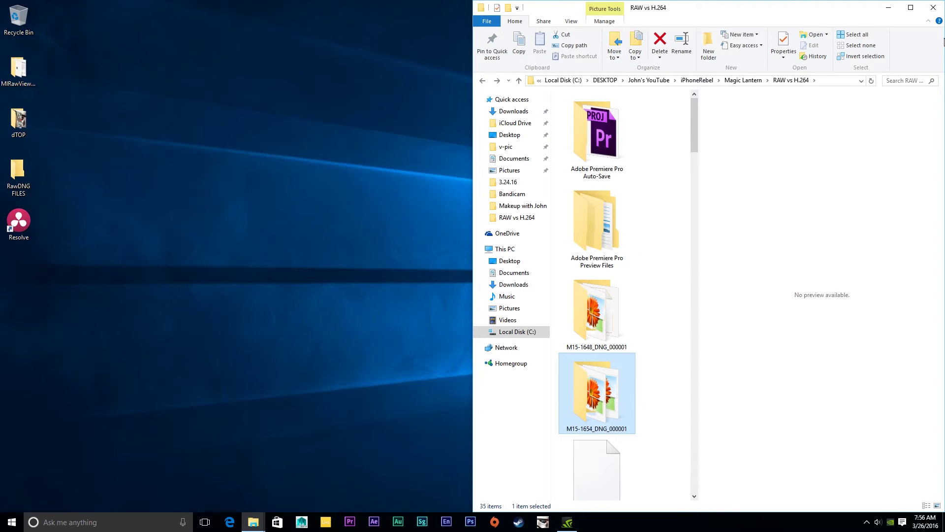
pyautogui.click(889, 8)
pyautogui.click(7, 228)
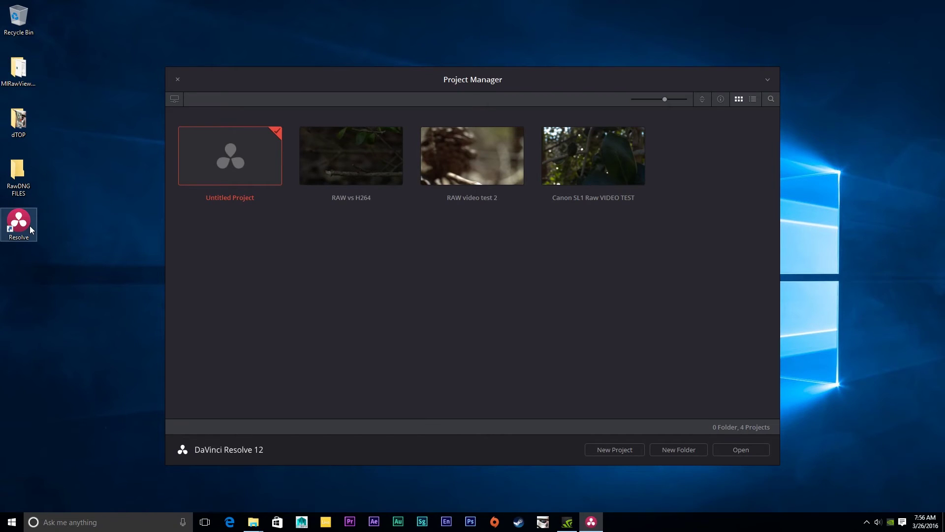
# Step: Create the For YouTube project and import the M15-1654_DNG_000001 folder, matching the project frame rate
pyautogui.click(623, 449)
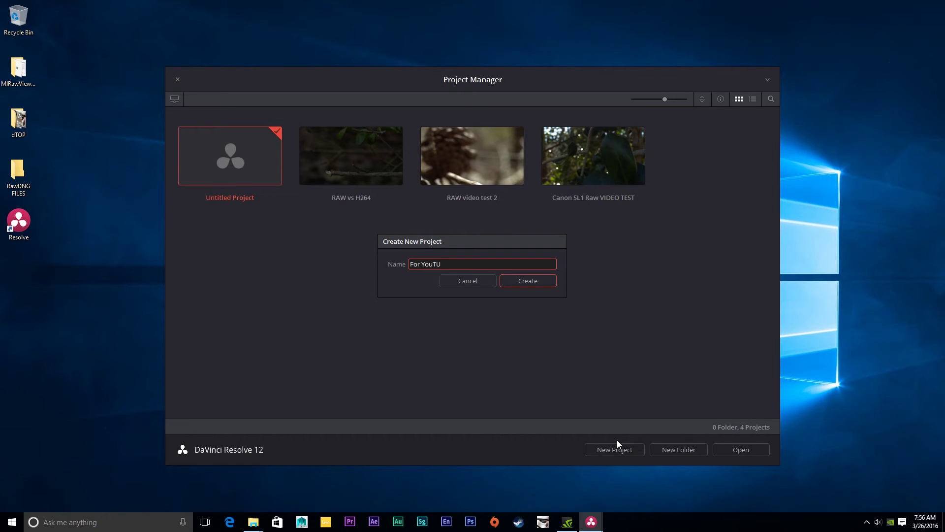
pyautogui.write('For YouTube')
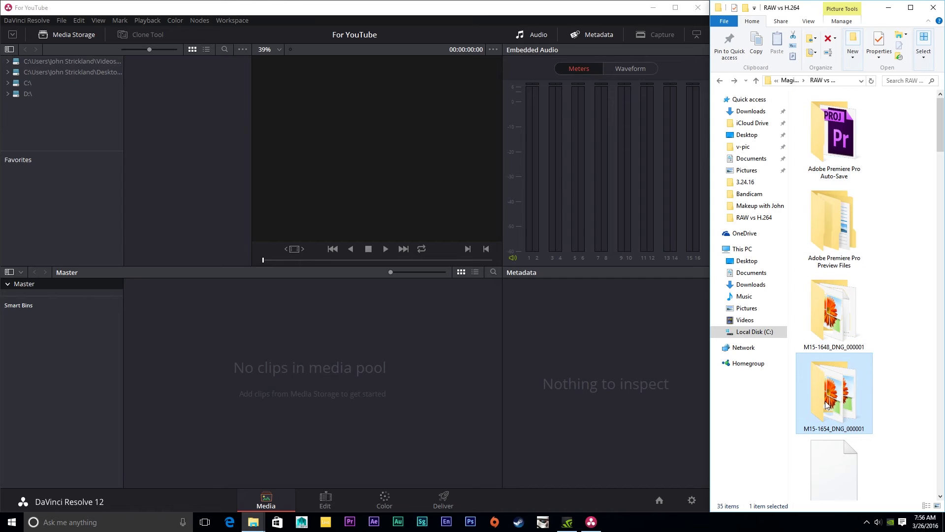
pyautogui.moveTo(844, 408); pyautogui.dragTo(300, 415)
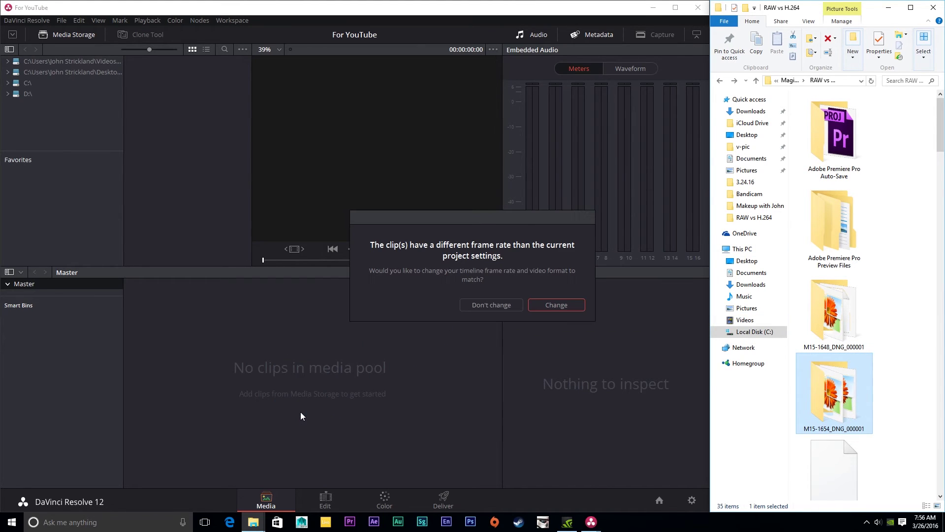
pyautogui.click(540, 301)
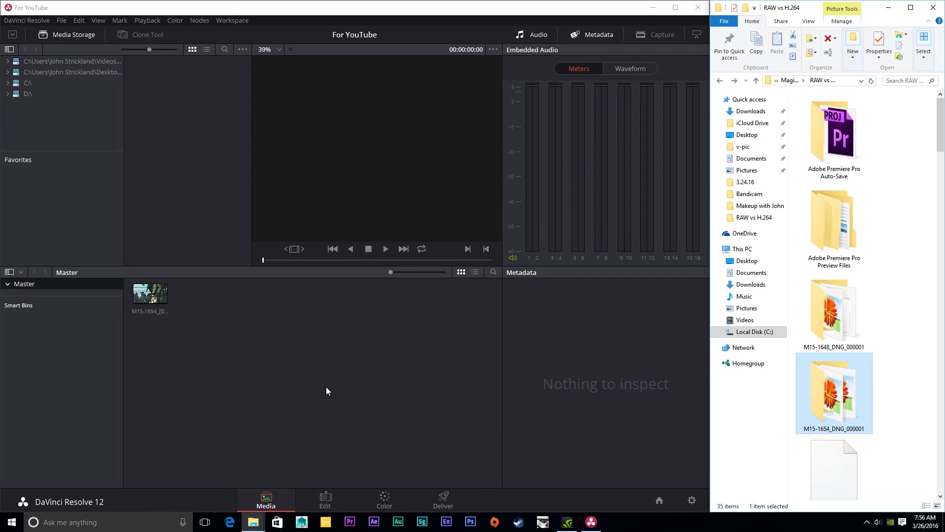
# Step: Load the M15-1654 clip into the viewer, maximize Resolve, and step back one frame
pyautogui.click(150, 294)
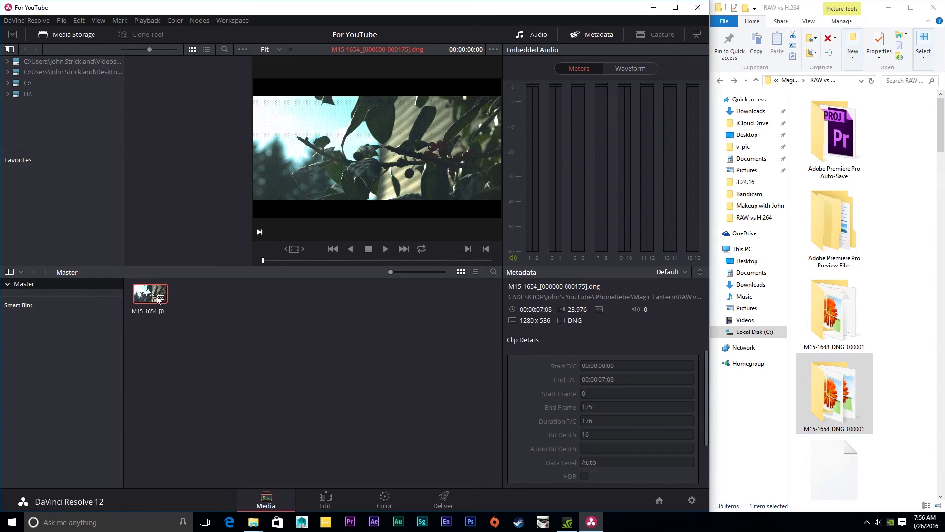
pyautogui.click(675, 7)
pyautogui.click(421, 342)
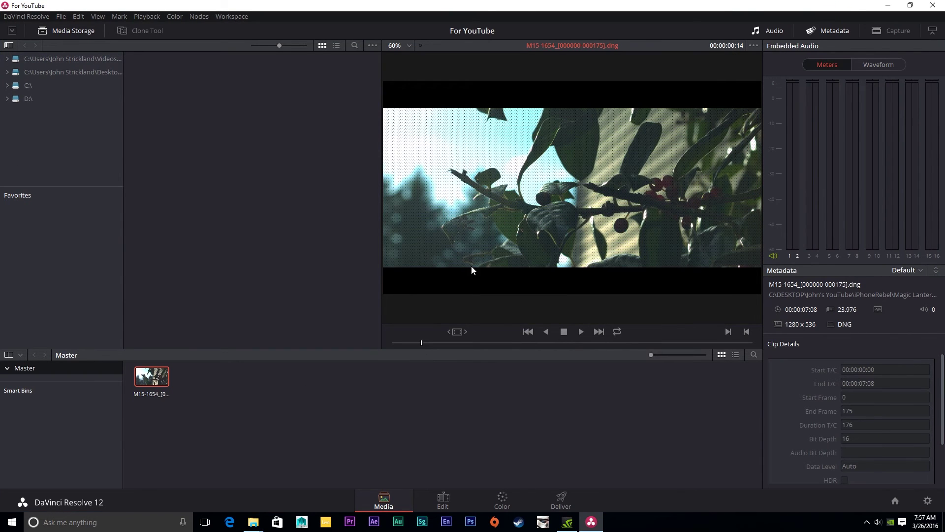
# Step: Place M15-1654 on a new timeline, trim its head, delete the leading gap, and play it back
pyautogui.click(443, 499)
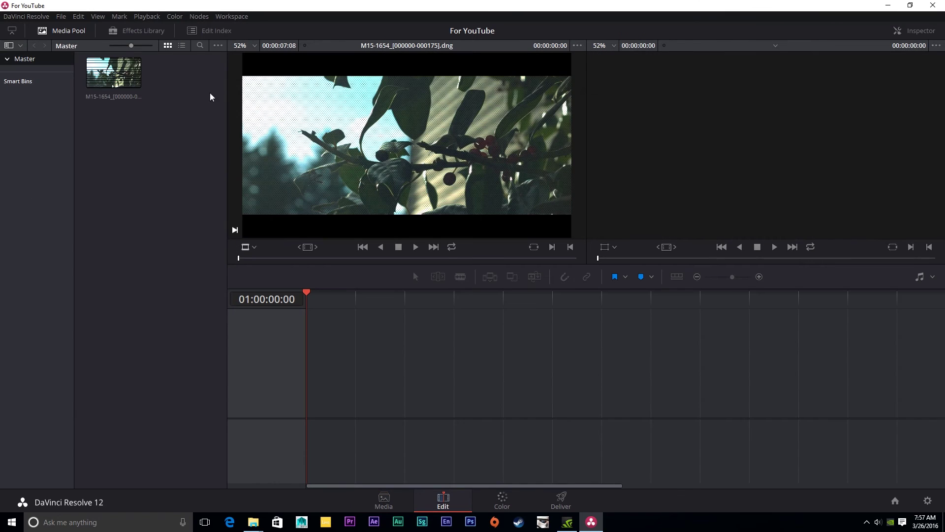
pyautogui.moveTo(215, 114); pyautogui.dragTo(325, 386)
pyautogui.click(314, 389)
pyautogui.press('Delete')
pyautogui.press('Home')
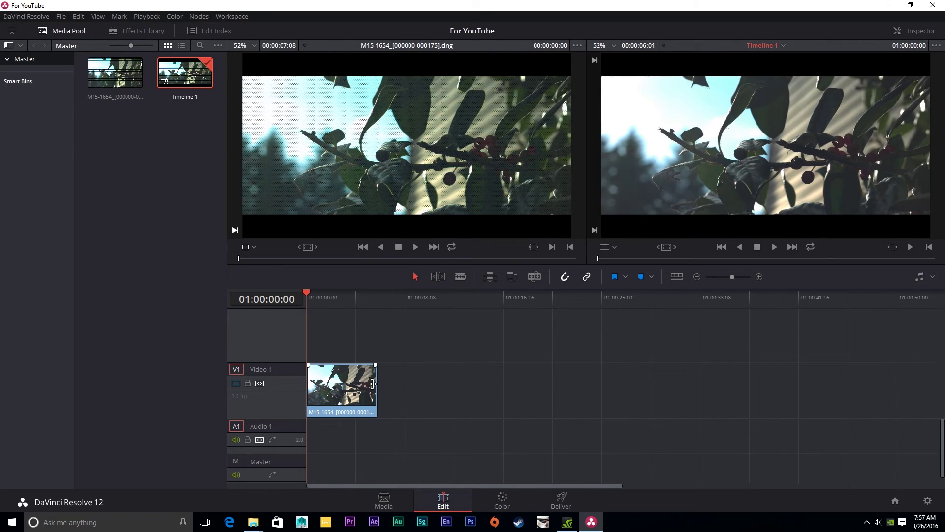
pyautogui.press('space')
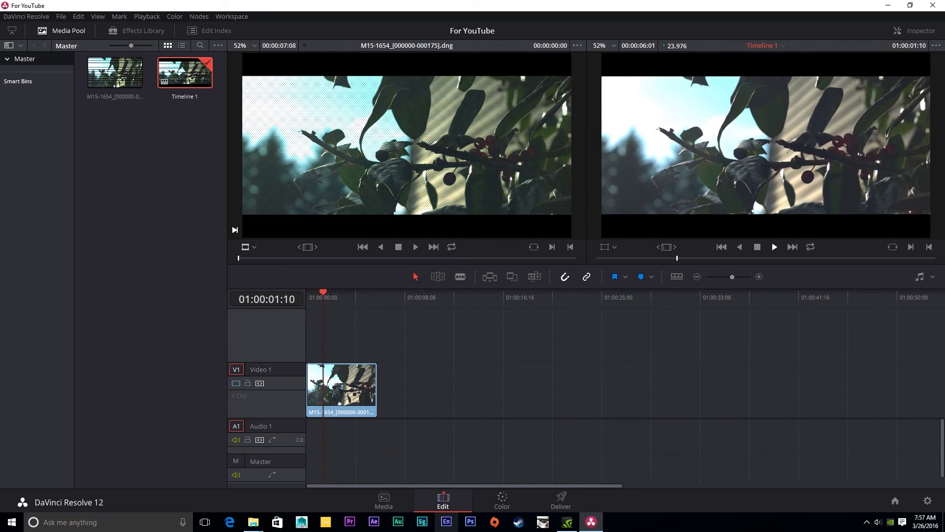
pyautogui.click(502, 501)
# Step: Raise the upper and lower points of the luma curve to brighten the clip, then select the red channel
pyautogui.moveTo(528, 370); pyautogui.dragTo(510, 357)
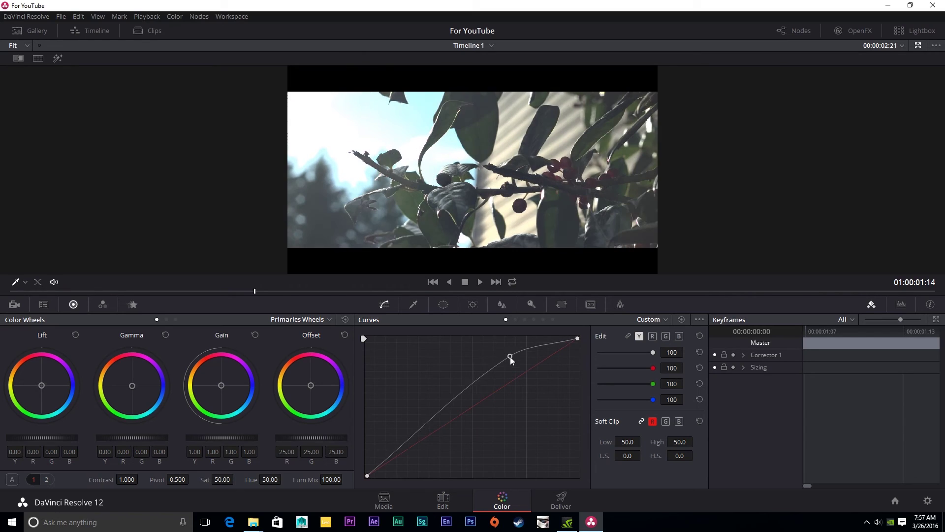
pyautogui.moveTo(454, 400); pyautogui.dragTo(441, 397)
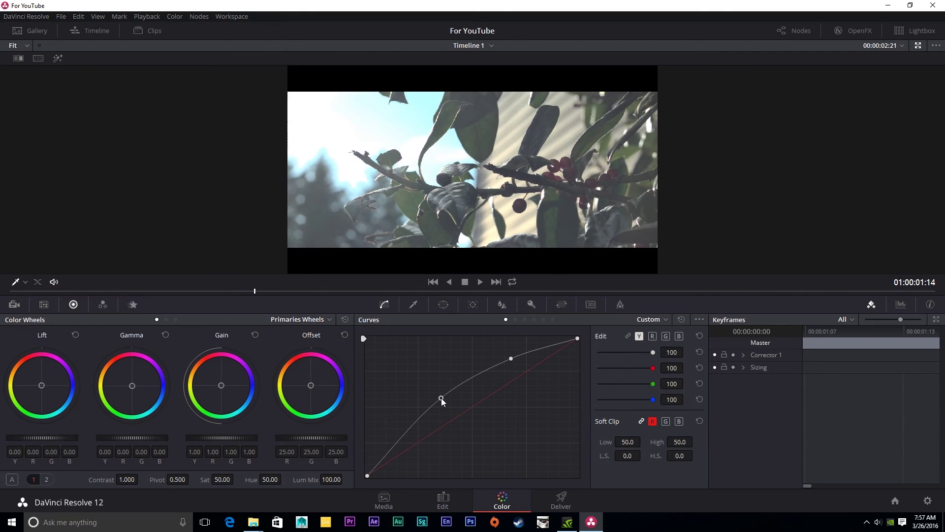
pyautogui.click(652, 336)
pyautogui.click(566, 494)
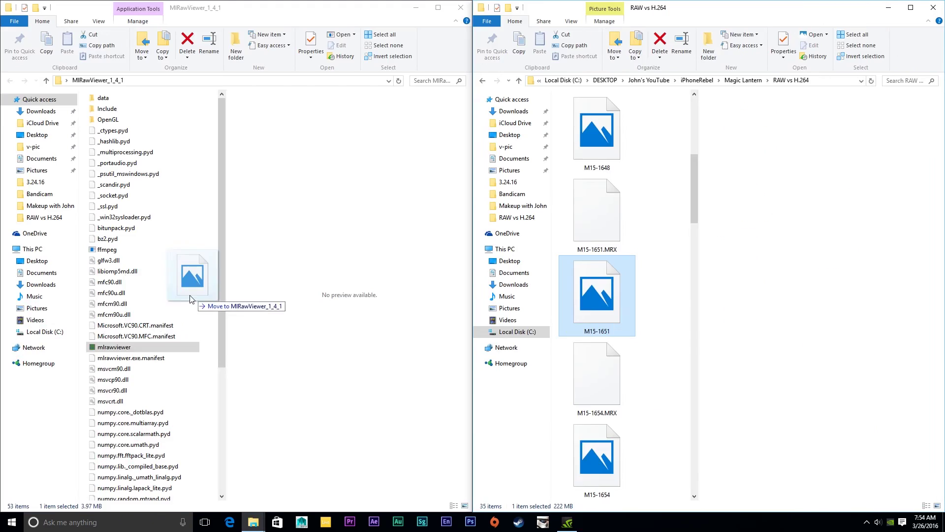
# Step: Reopen M15-1651 in MLRawViewer and drag the M15-1654_DNG_000001 folder into Resolve's media pool
pyautogui.moveTo(211, 221); pyautogui.dragTo(110, 351)
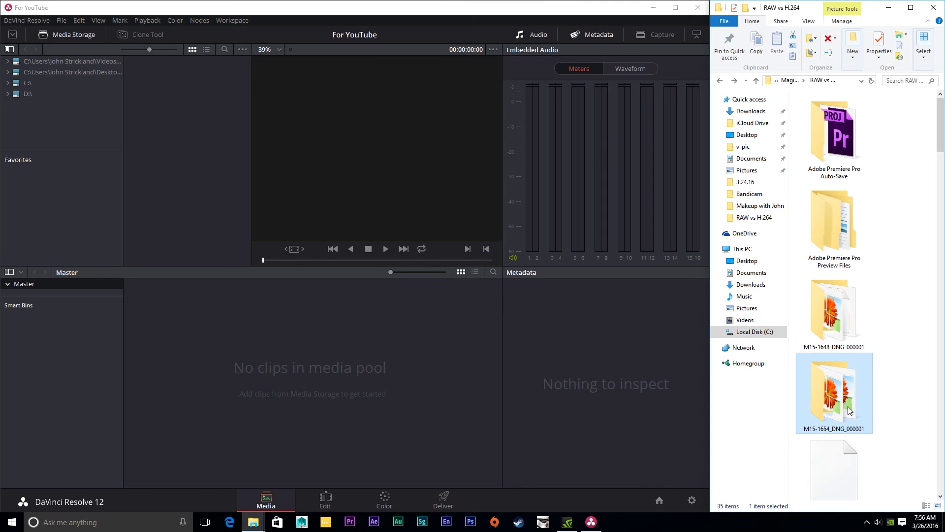
pyautogui.moveTo(848, 410); pyautogui.dragTo(300, 411)
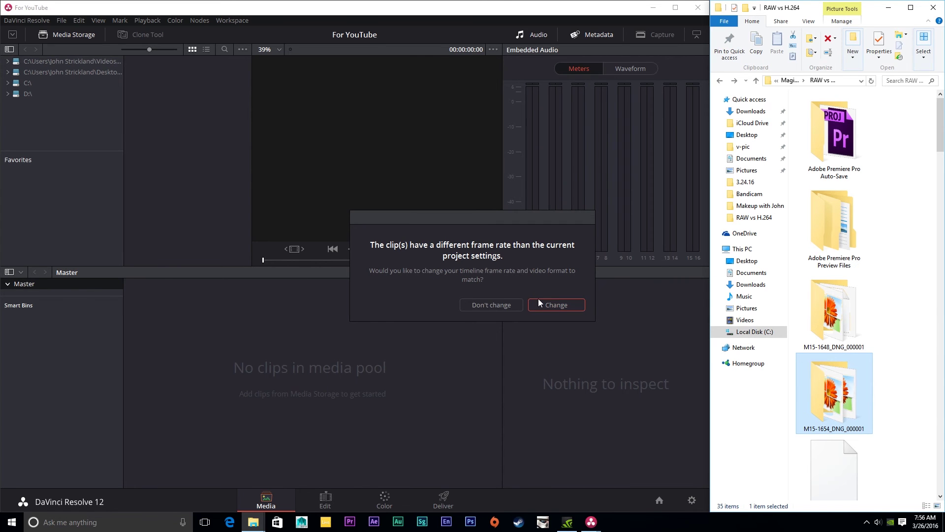